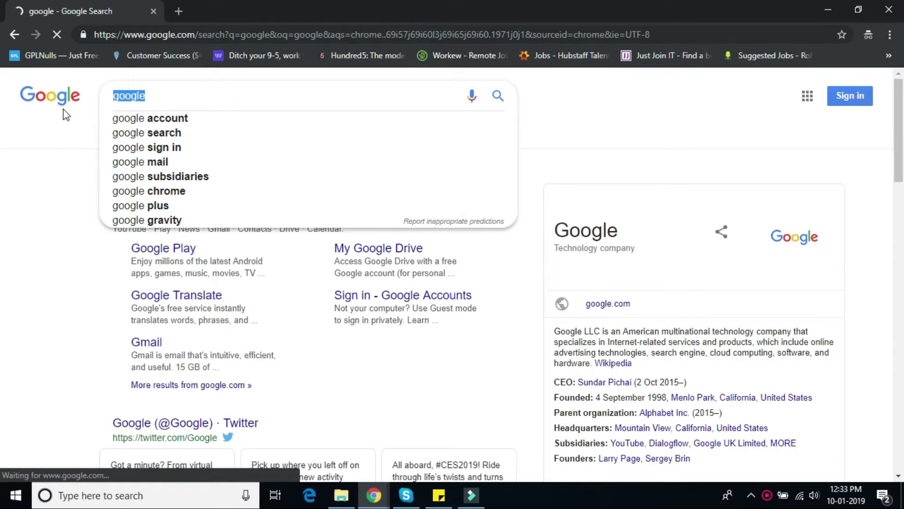
# Step: Clear the existing query from the Google search box and begin entering a new one
pyautogui.press('BackSpace')
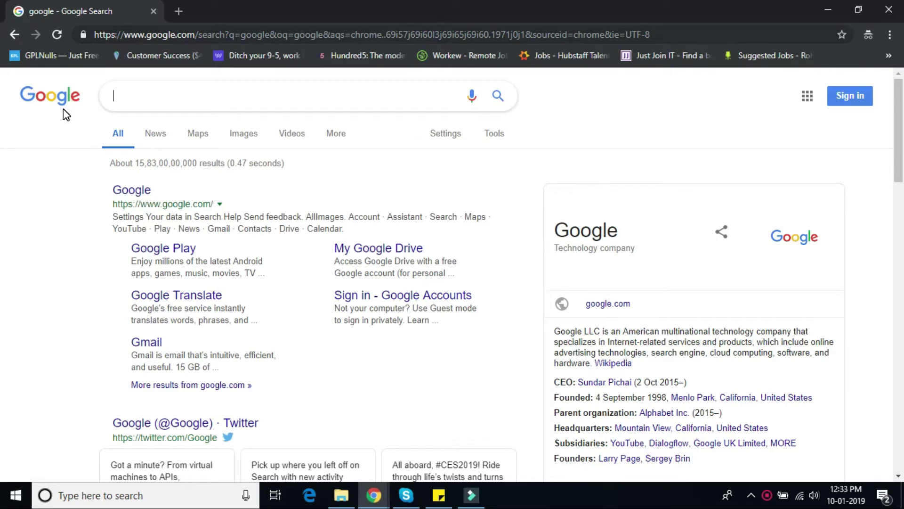
pyautogui.write('bo')
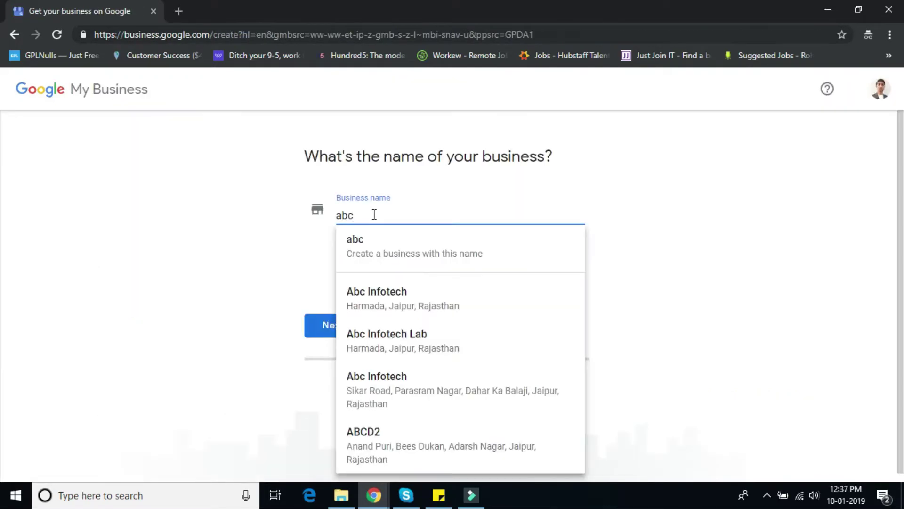
# Step: Search for the business name "abc technolo", choose the existing ABC Technologies listing, and continue to the location details
pyautogui.write('y')
pyautogui.press('BackSpace')
pyautogui.write('technolo')
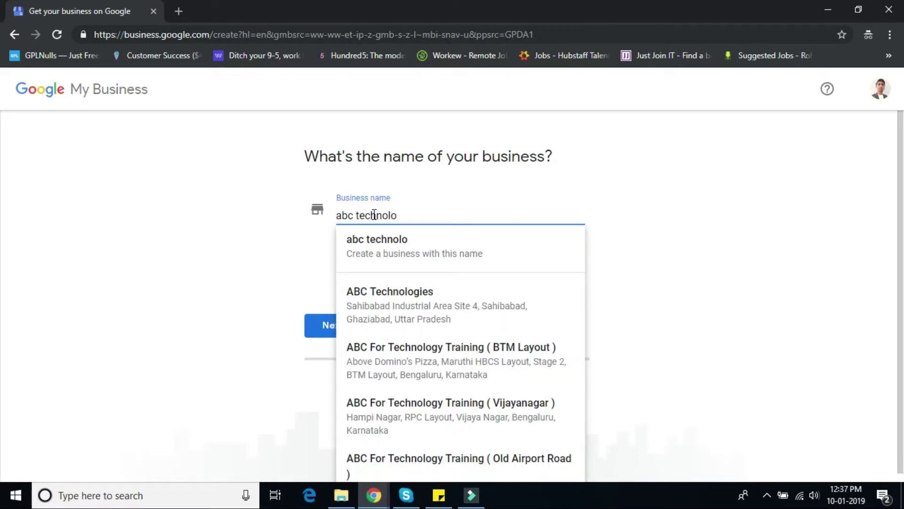
pyautogui.click(387, 305)
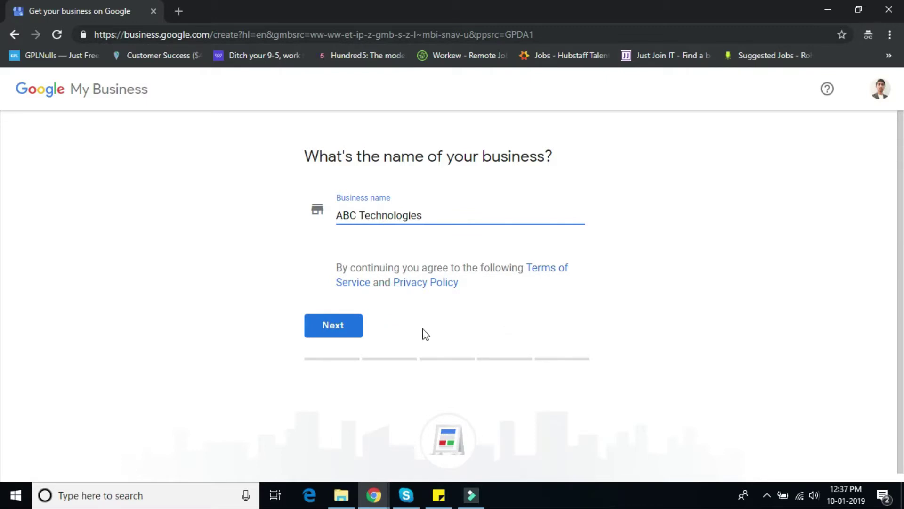
pyautogui.click(330, 326)
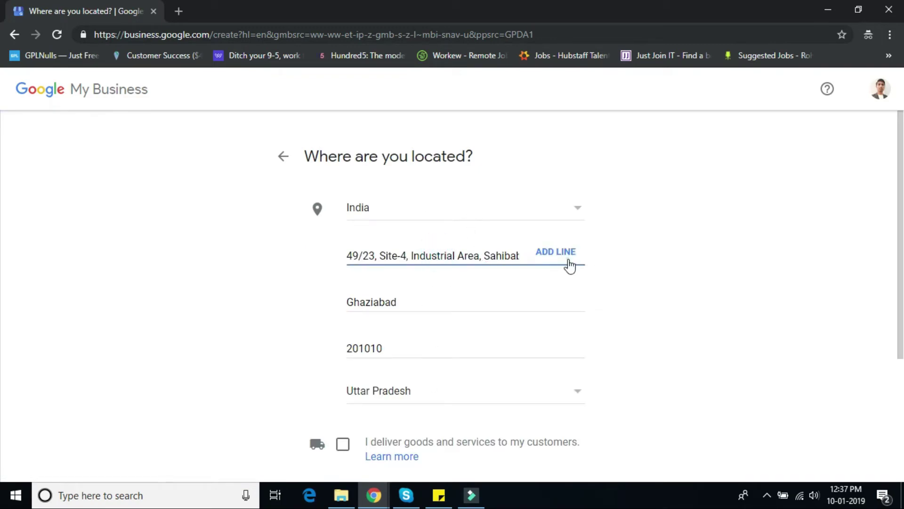
# Step: Replace the business's street address, city and postal code with placeholder text
pyautogui.click(463, 256)
pyautogui.hotkey('ctrl', 'a')
pyautogui.write('gfhdghfghfg')
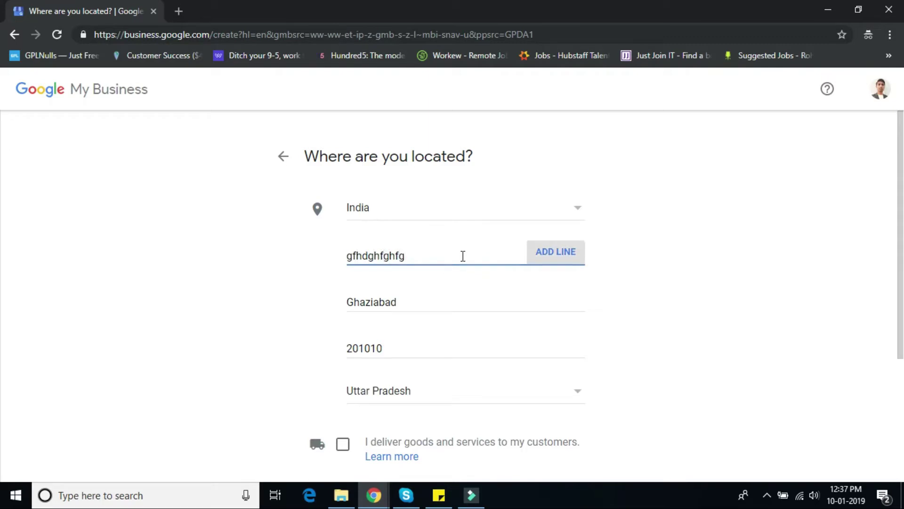
pyautogui.press('Tab')
pyautogui.press('Tab')
pyautogui.write('fjhgfhgfeh')
pyautogui.press('Tab')
pyautogui.write('fjgf')
# Step: Set the business's state to Rajasthan and submit the location details
pyautogui.scroll(-4, 463, 257)
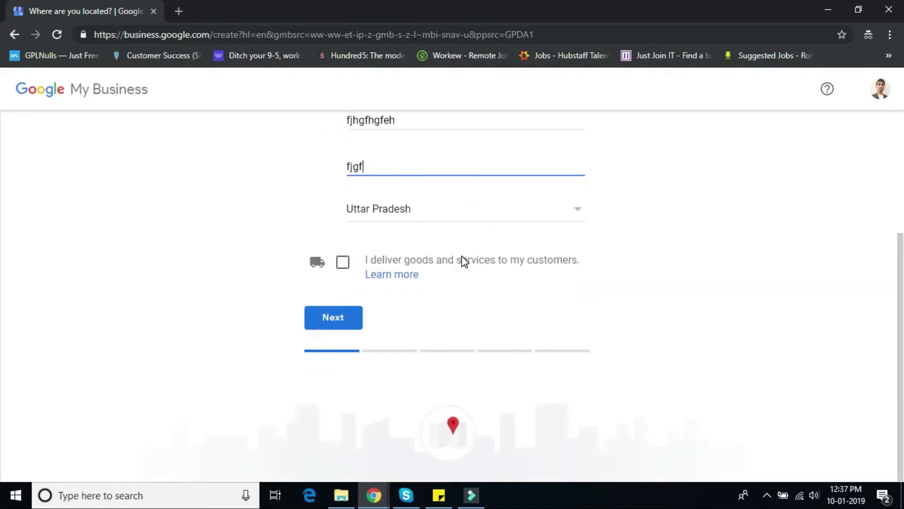
pyautogui.click(442, 212)
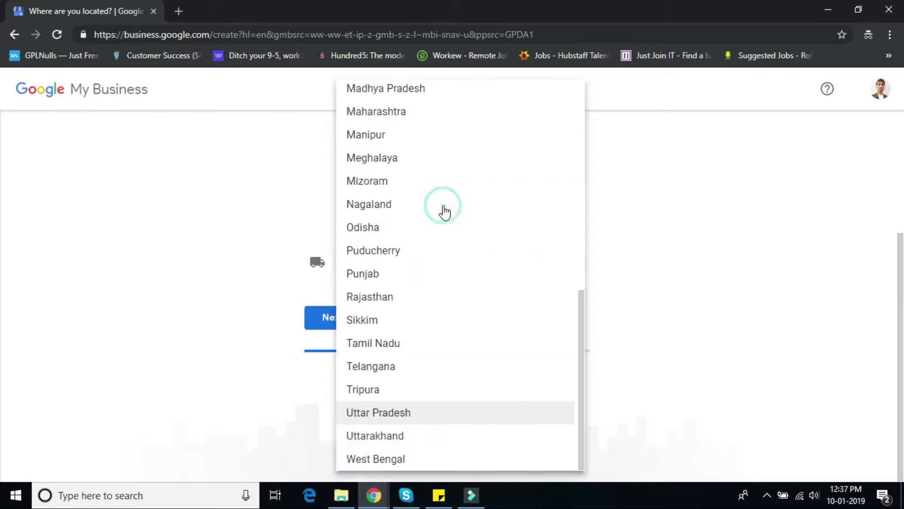
pyautogui.press('r')
pyautogui.press('Return')
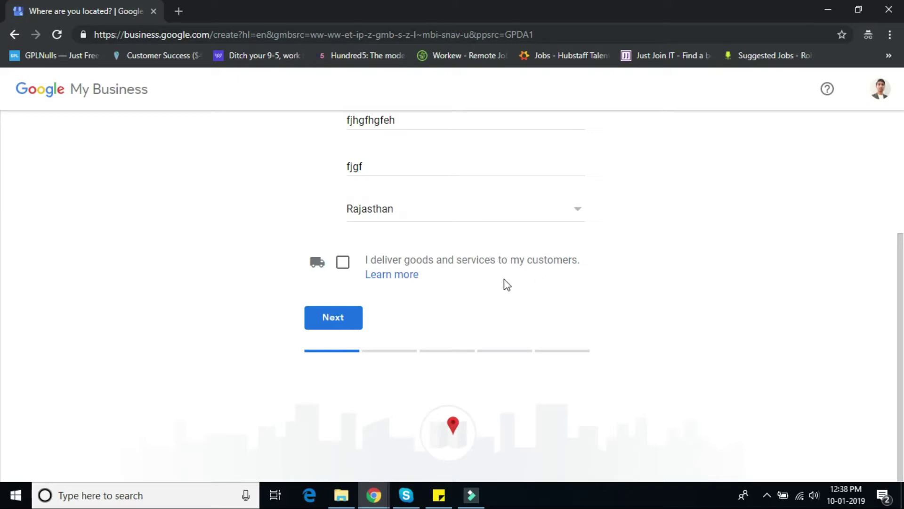
pyautogui.click(337, 323)
# Step: Replace the placeholder postal code with a six-digit one and continue to the map
pyautogui.doubleClick(393, 171)
pyautogui.write('302020')
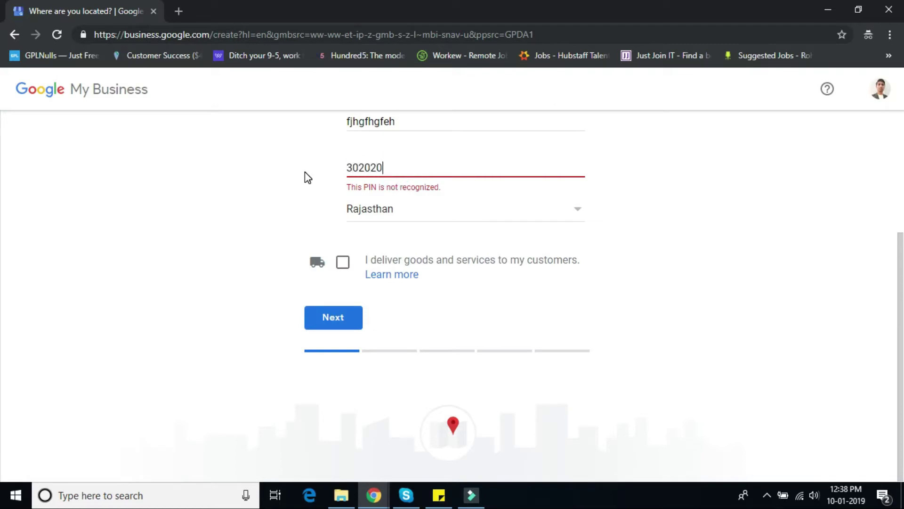
pyautogui.click(323, 321)
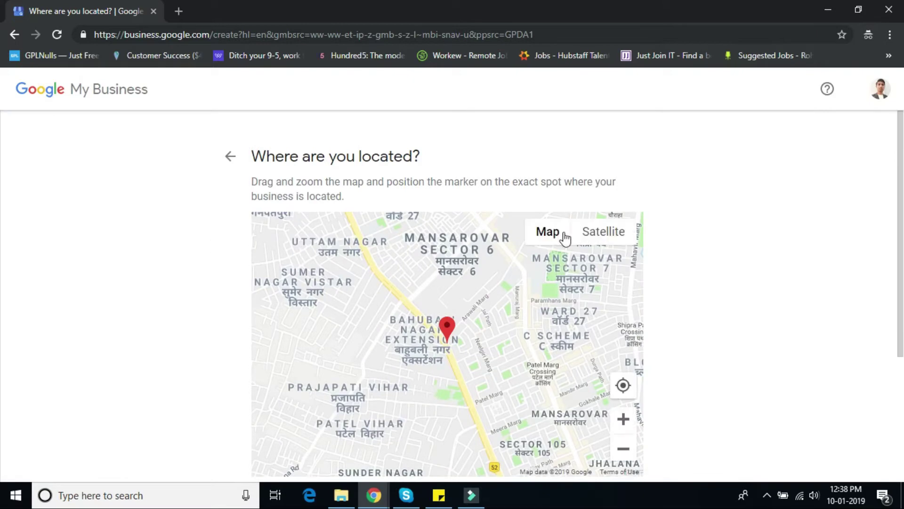
# Step: Move the business marker westward on the map, off the main road in Bahubali Nagar Extension
pyautogui.scroll(-1, 727, 324)
pyautogui.moveTo(454, 266)
pyautogui.mouseDown()
pyautogui.moveTo(407, 272)
pyautogui.moveTo(351, 246)
pyautogui.moveTo(370, 250)
pyautogui.mouseUp()
pyautogui.scroll(1, 408, 291)
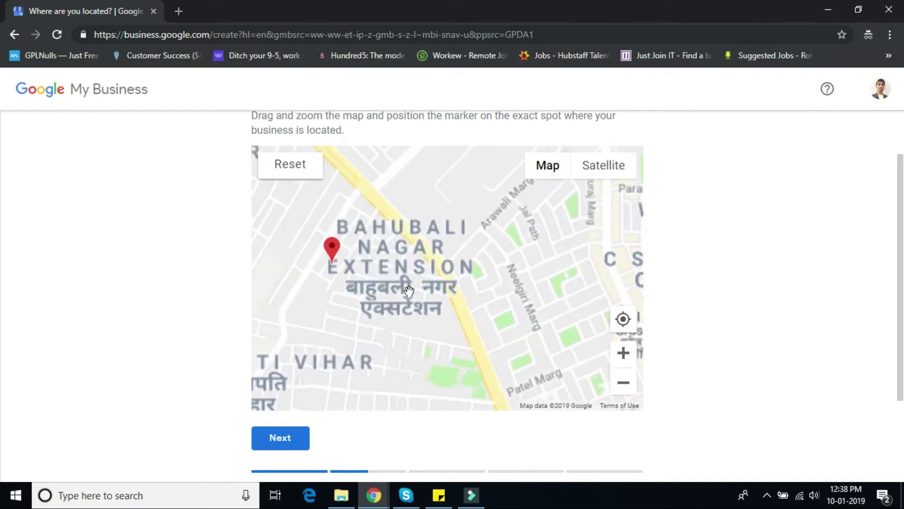
# Step: Move the business marker back onto the main road beside Bahubali Nagar Extension and continue to the category choice
pyautogui.scroll(-1, 325, 257)
pyautogui.moveTo(294, 236); pyautogui.dragTo(404, 257)
pyautogui.scroll(1, 439, 278)
pyautogui.scroll(-1, 439, 279)
pyautogui.scroll(-3, 714, 276)
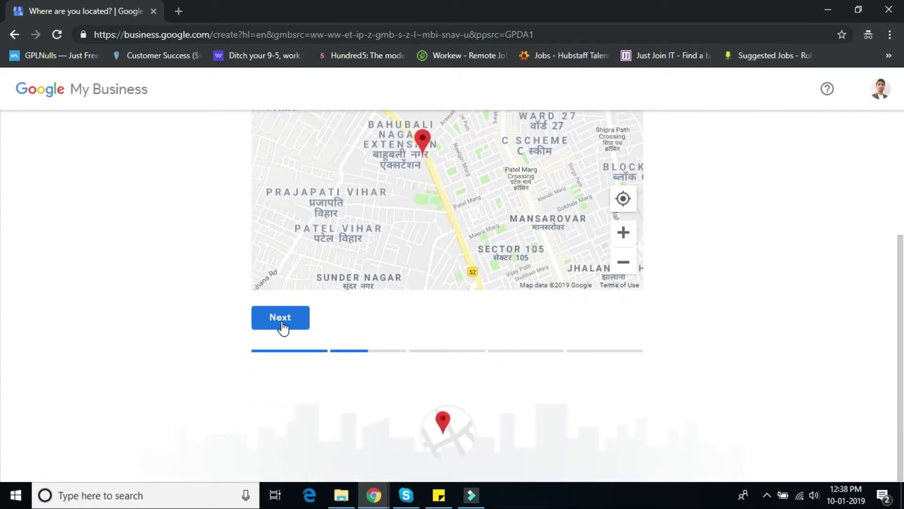
pyautogui.click(281, 320)
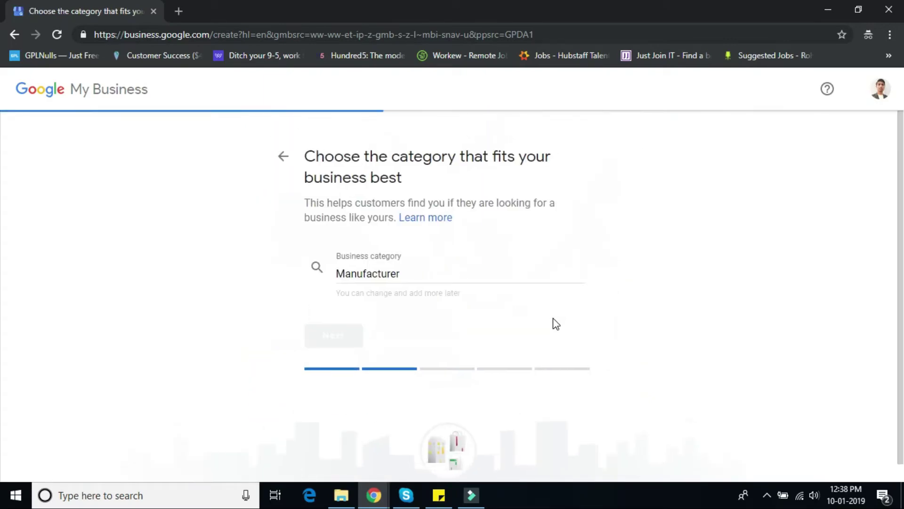
# Step: Review the suggested business categories, keep Manufacturer, and continue to the contact details
pyautogui.click(422, 274)
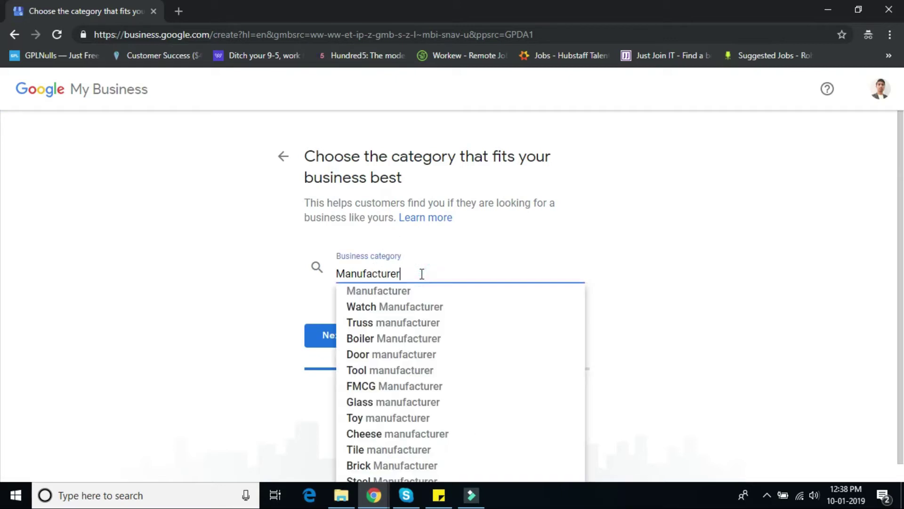
pyautogui.click(684, 287)
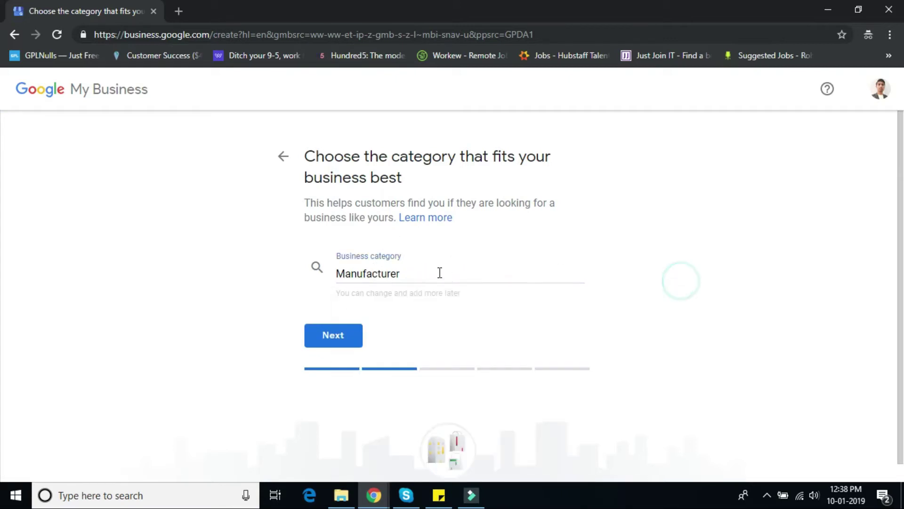
pyautogui.moveTo(409, 272); pyautogui.dragTo(363, 273)
pyautogui.scroll(-1, 386, 354)
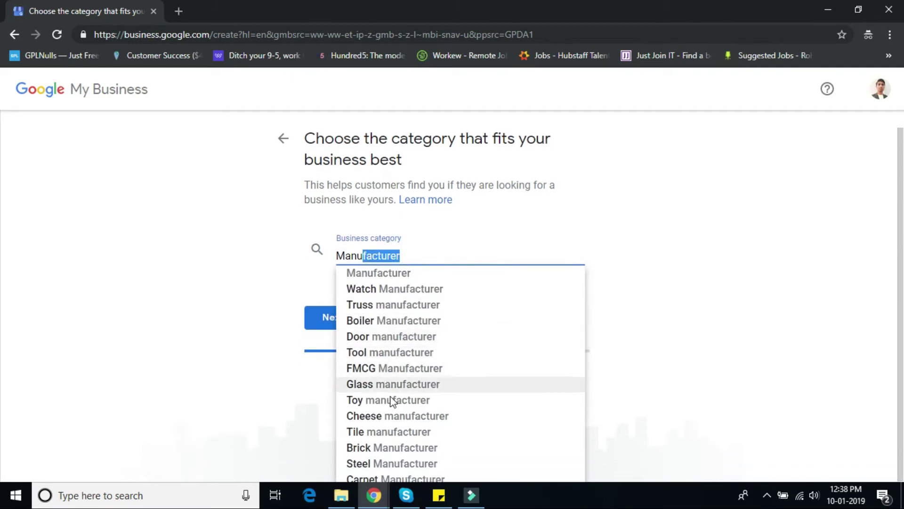
pyautogui.click(700, 288)
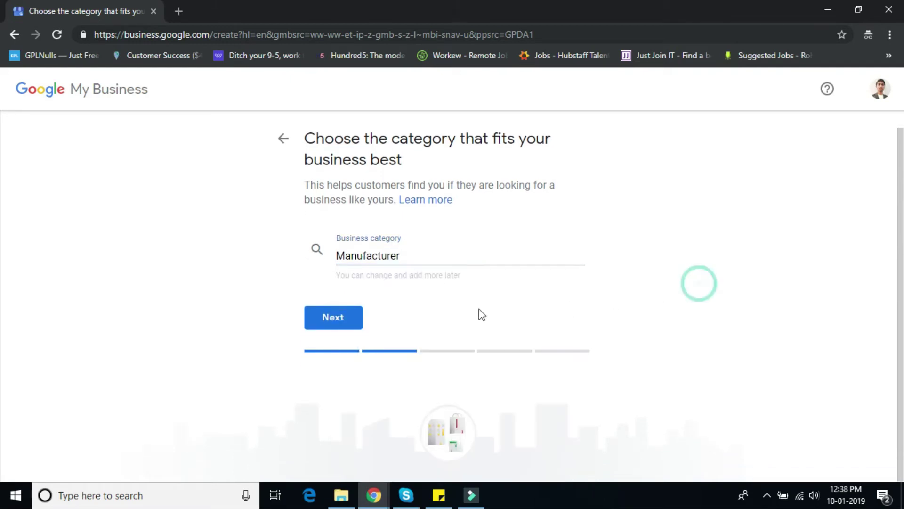
pyautogui.click(329, 326)
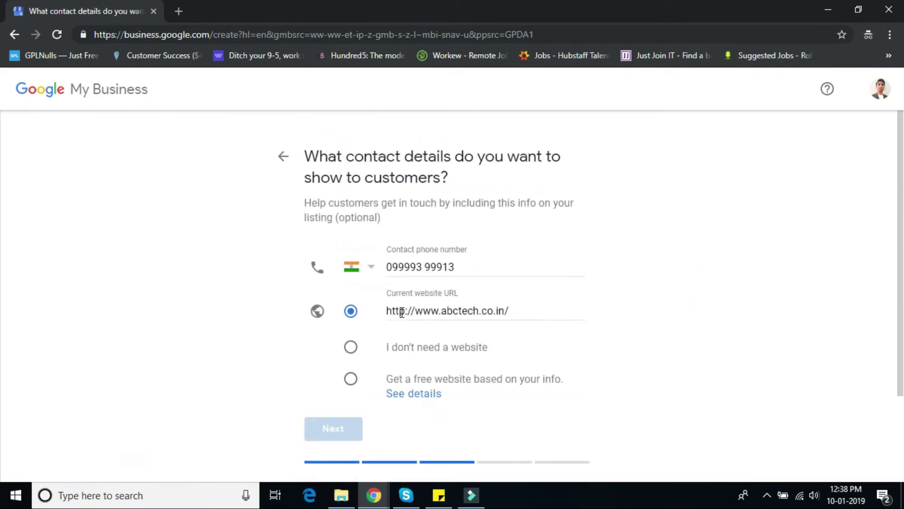
# Step: Accept the prefilled contact phone number and website, review the verification benefits, and finish the business setup
pyautogui.scroll(-2, 333, 299)
pyautogui.scroll(-1, 366, 295)
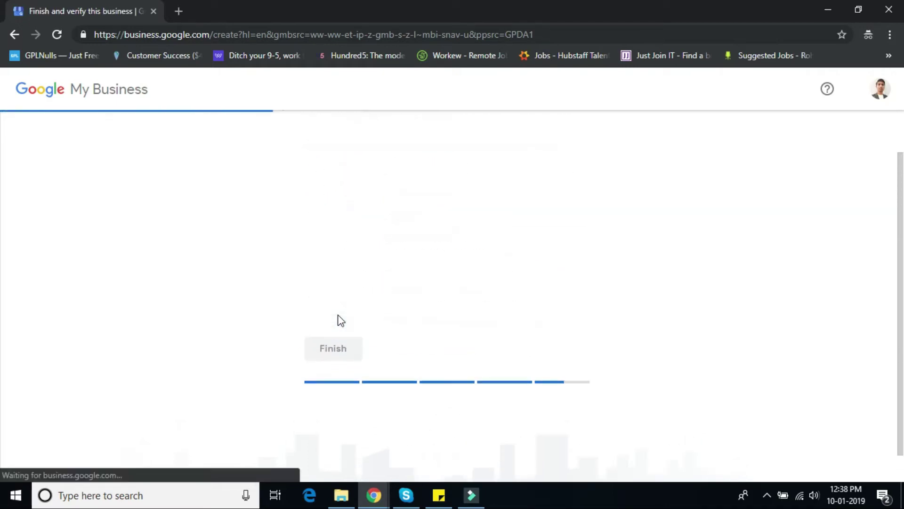
pyautogui.scroll(-2, 340, 312)
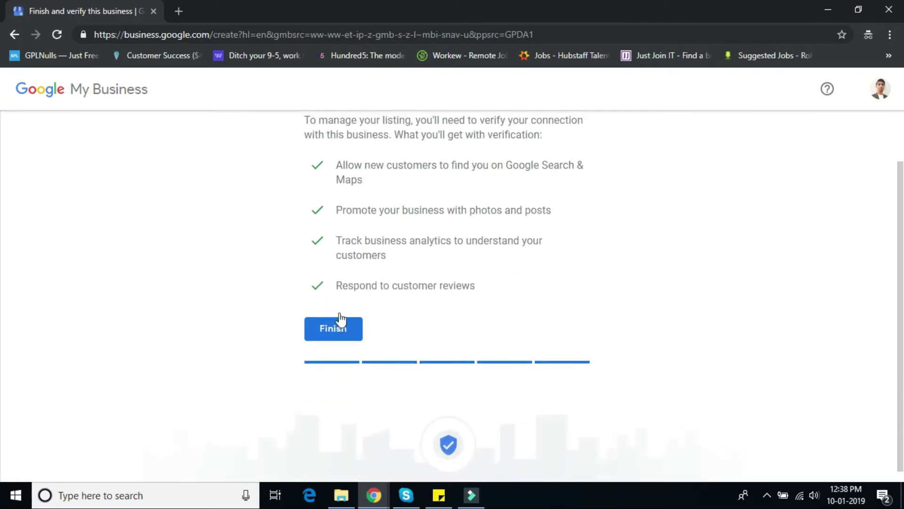
pyautogui.scroll(2, 343, 319)
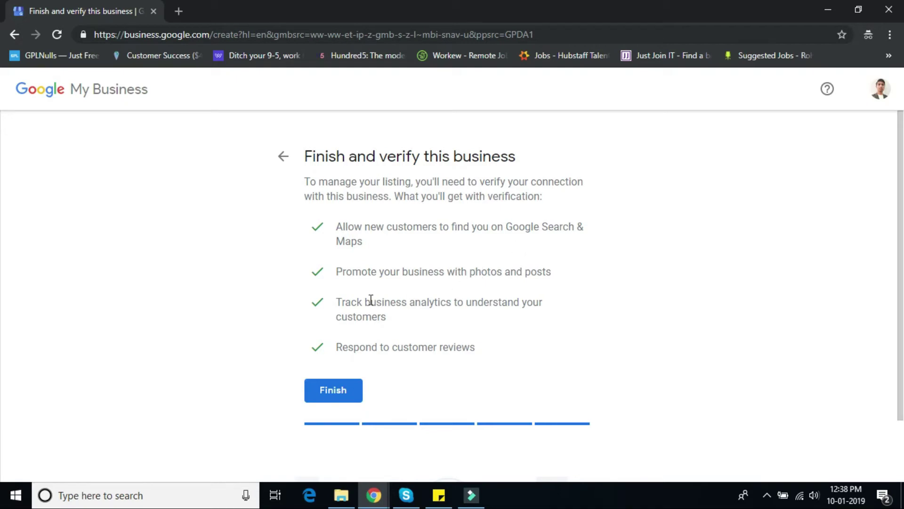
pyautogui.click(334, 390)
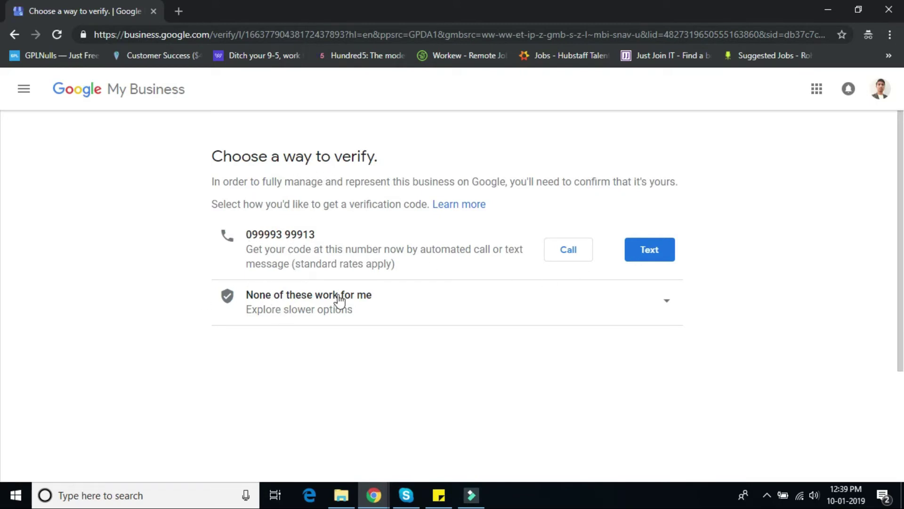
# Step: Expand the slower verification options and examine the Postcard by mail and Verify later choices
pyautogui.click(650, 303)
pyautogui.click(671, 303)
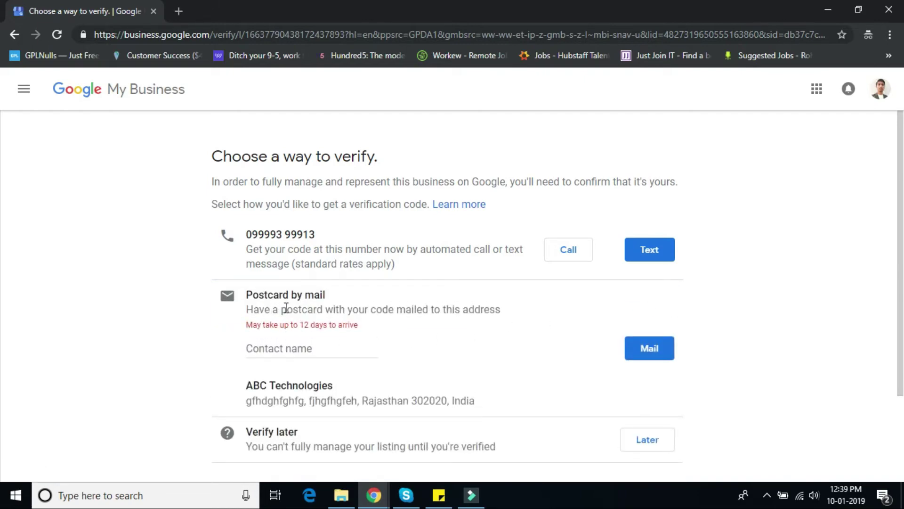
pyautogui.click(277, 347)
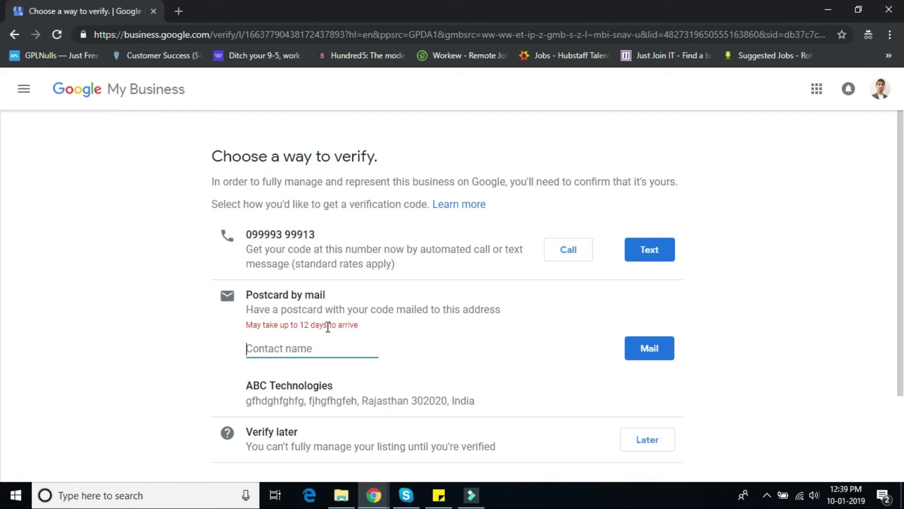
pyautogui.scroll(-3, 324, 333)
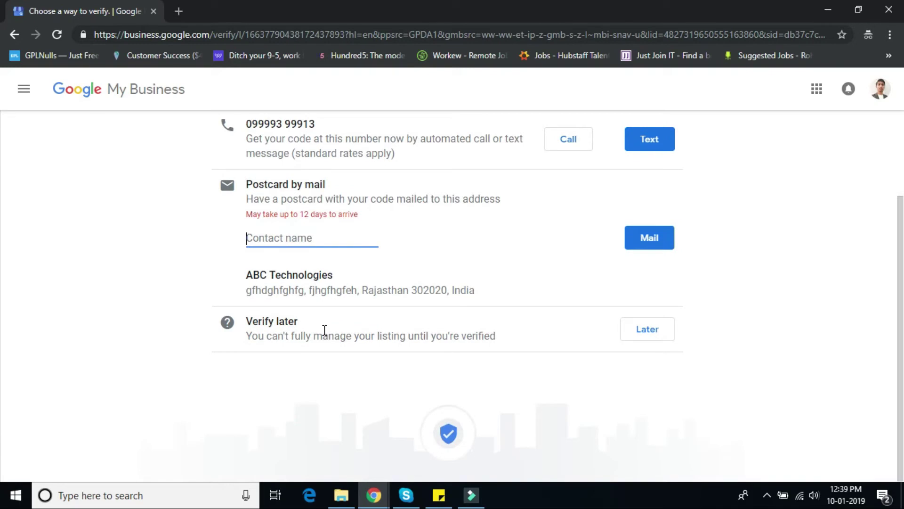
pyautogui.scroll(3, 342, 360)
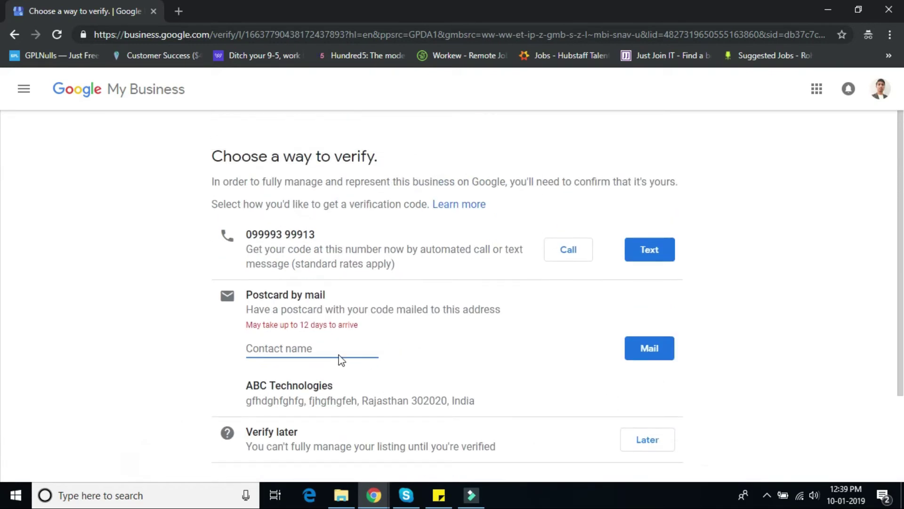
# Step: Leave the verification page without choosing a method and open the Manage locations page at business.google.com
pyautogui.click(13, 35)
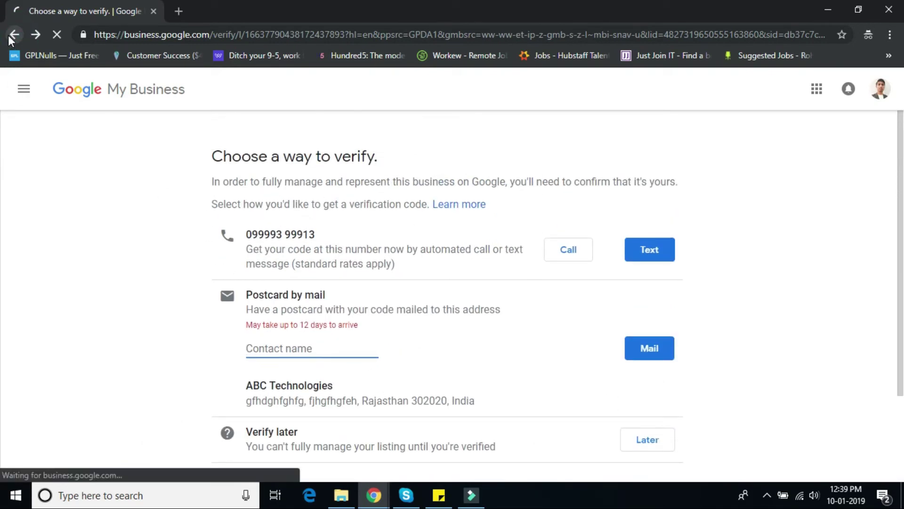
pyautogui.click(14, 35)
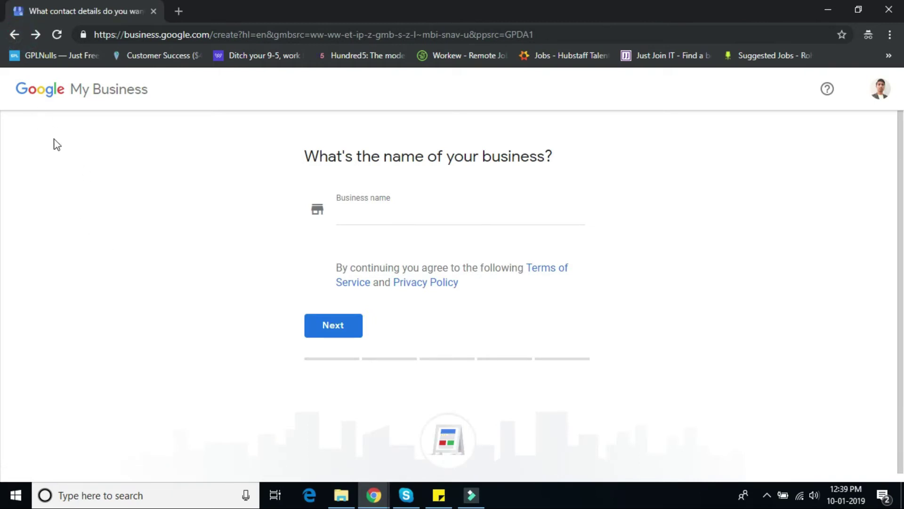
pyautogui.click(14, 35)
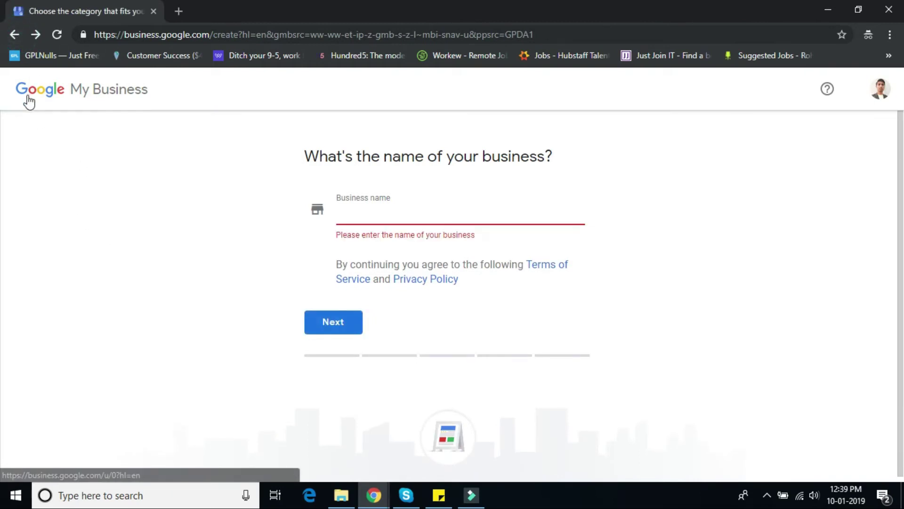
pyautogui.moveTo(690, 35); pyautogui.dragTo(211, 35)
pyautogui.press('BackSpace')
pyautogui.press('Return')
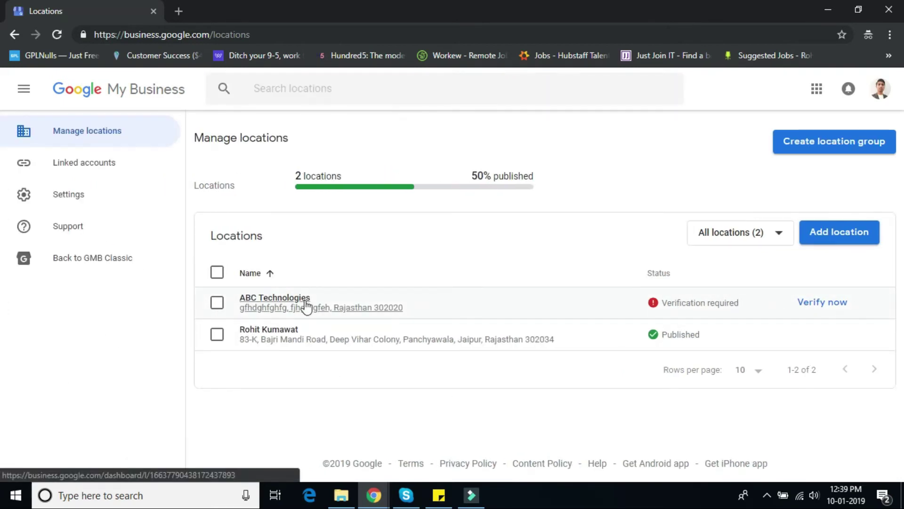
# Step: Remove the unverified ABC Technologies location from the managed locations and confirm the removal
pyautogui.click(217, 302)
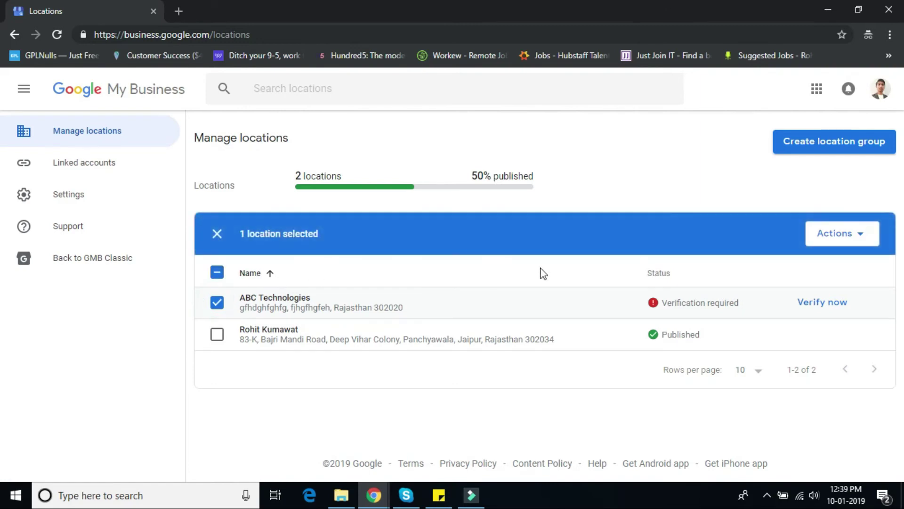
pyautogui.click(864, 239)
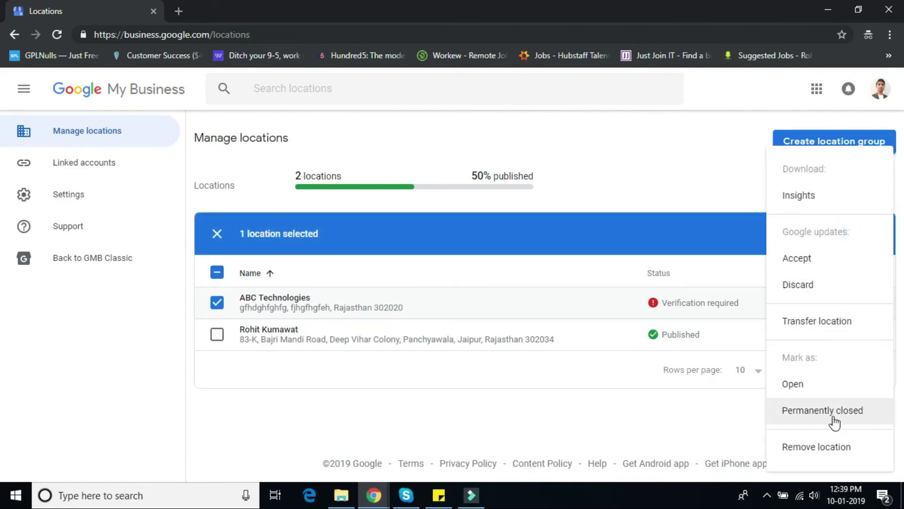
pyautogui.click(836, 455)
pyautogui.click(593, 411)
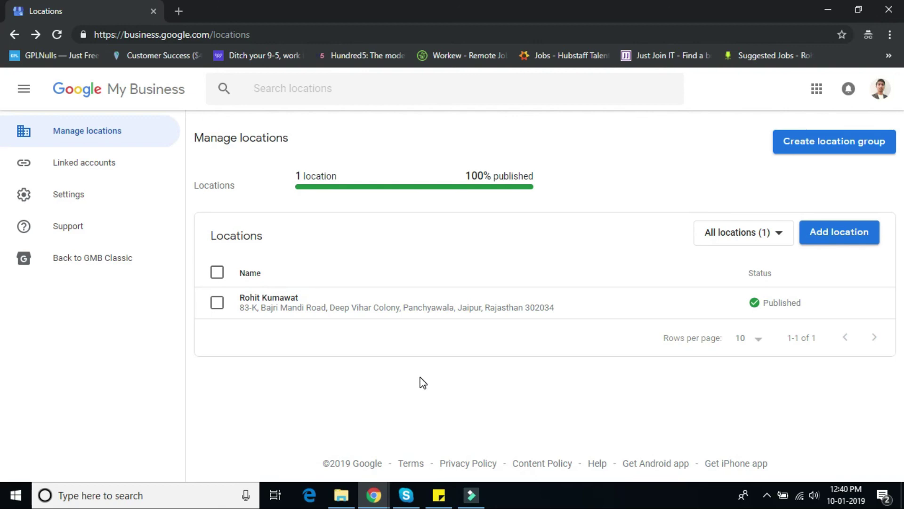
pyautogui.click(471, 495)
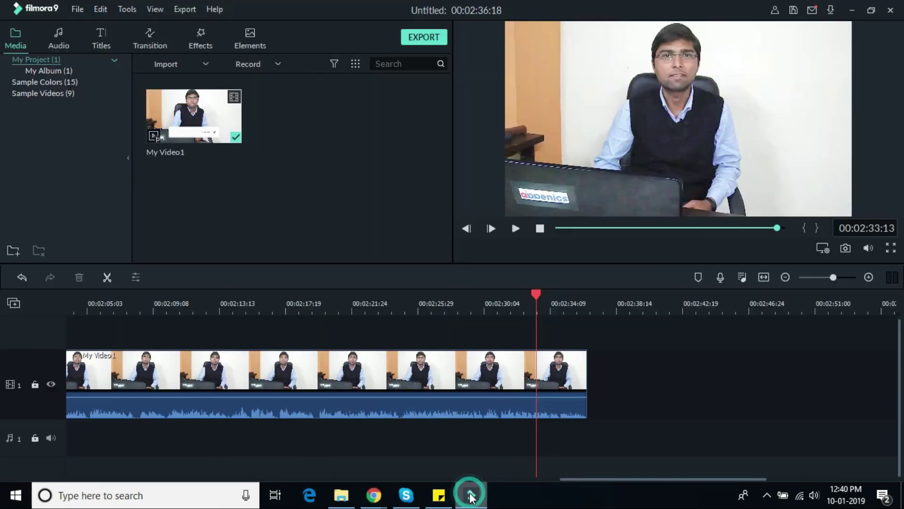
pyautogui.click(471, 496)
pyautogui.moveTo(373, 494)
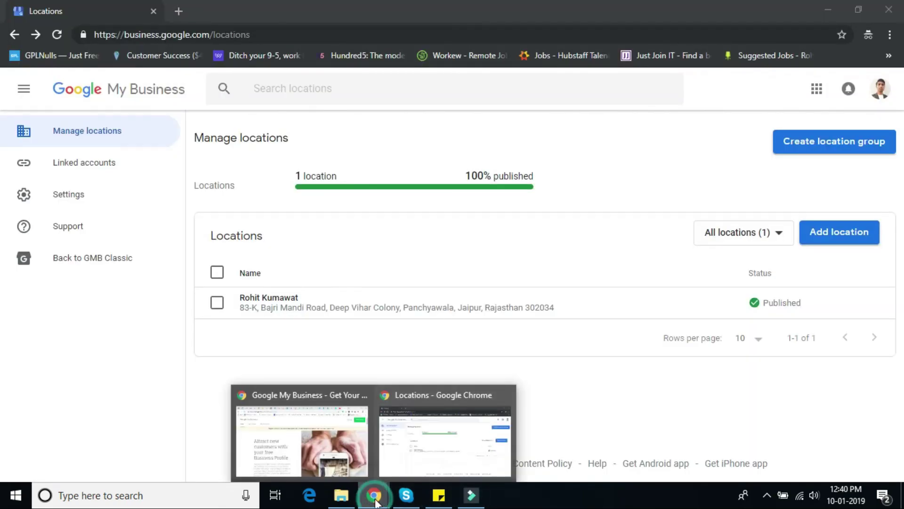